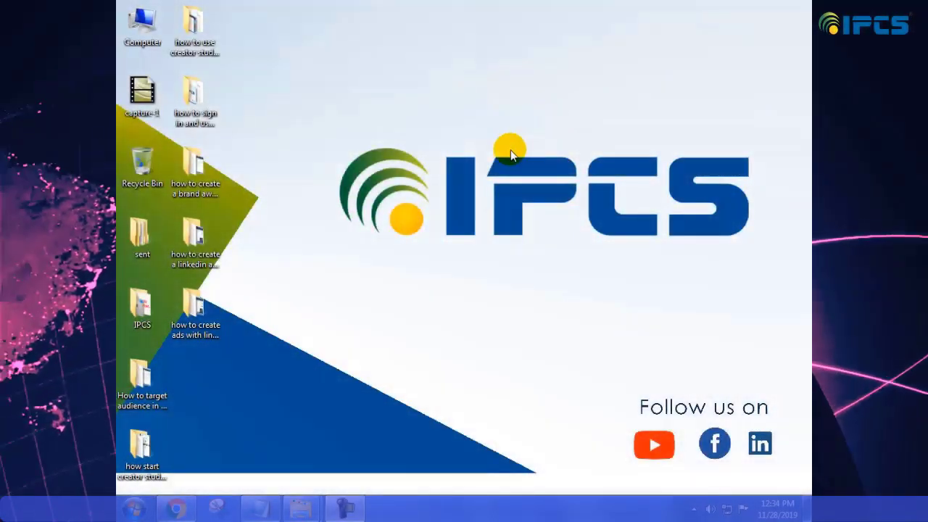
- Open a maximized Chrome incognito window from the taskbar icon
right_click(176, 510)
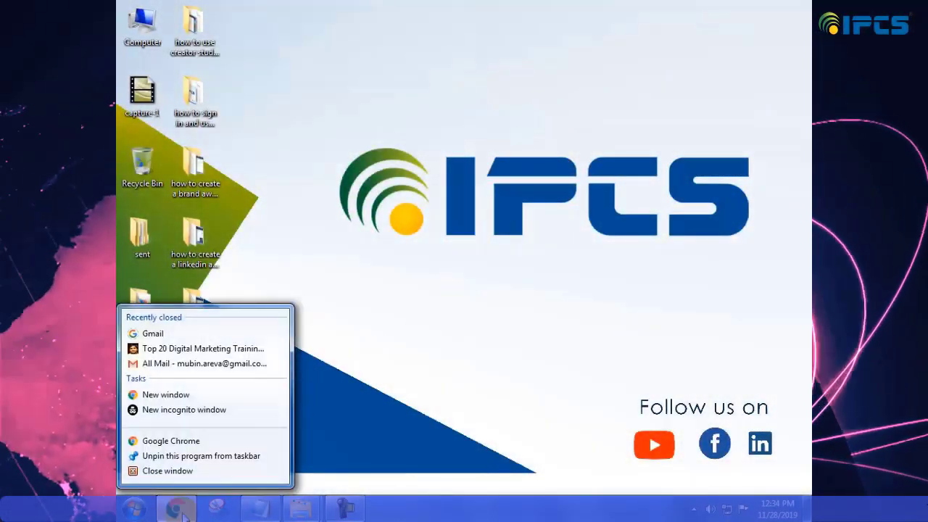
left_click(221, 410)
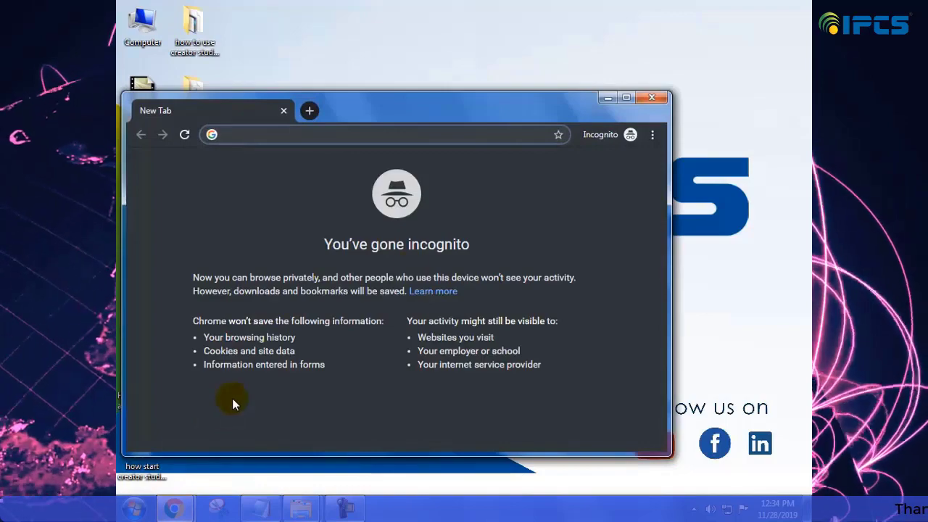
left_click(626, 97)
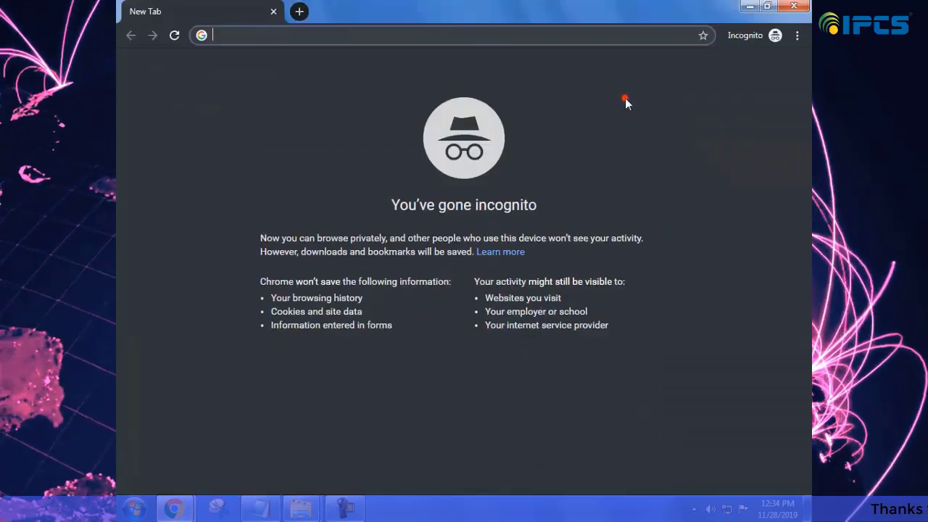
- Load google.com and search for twitter from the suggestions
left_click(258, 35)
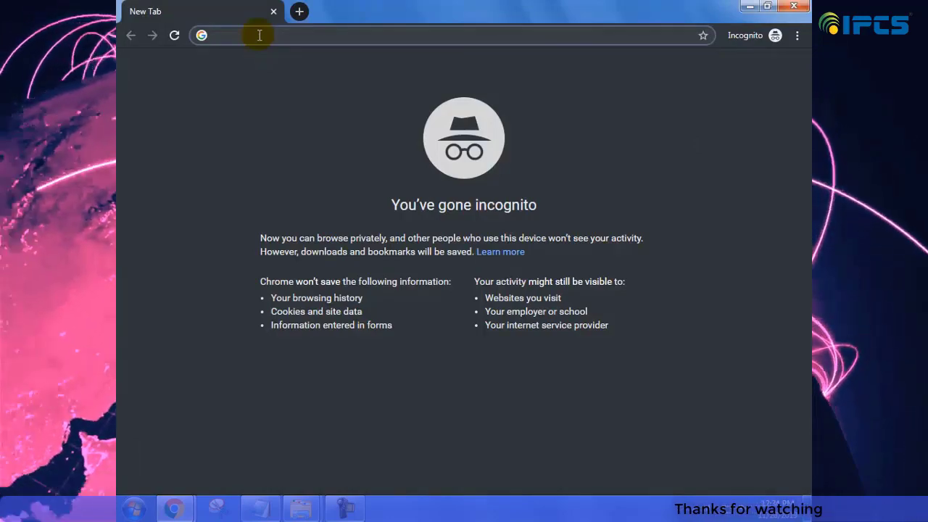
type("g")
key("Return")
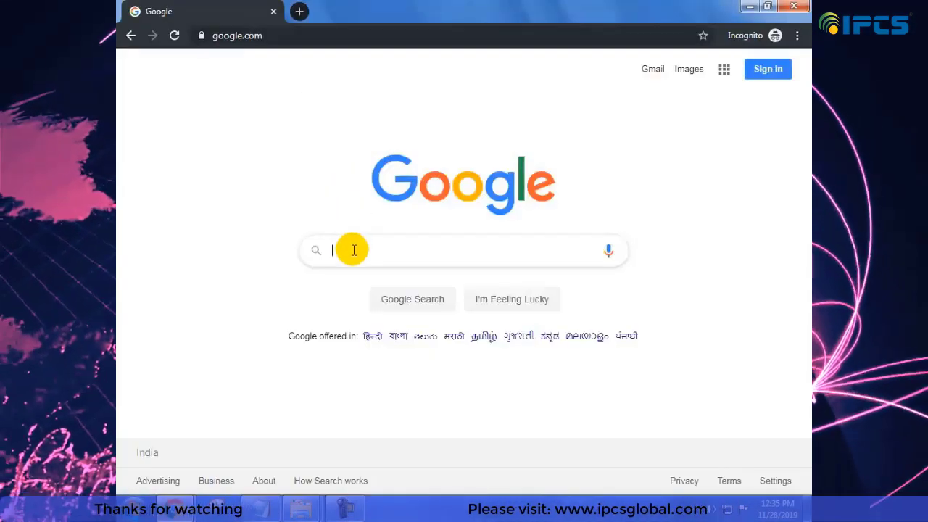
left_click(353, 251)
type("tw")
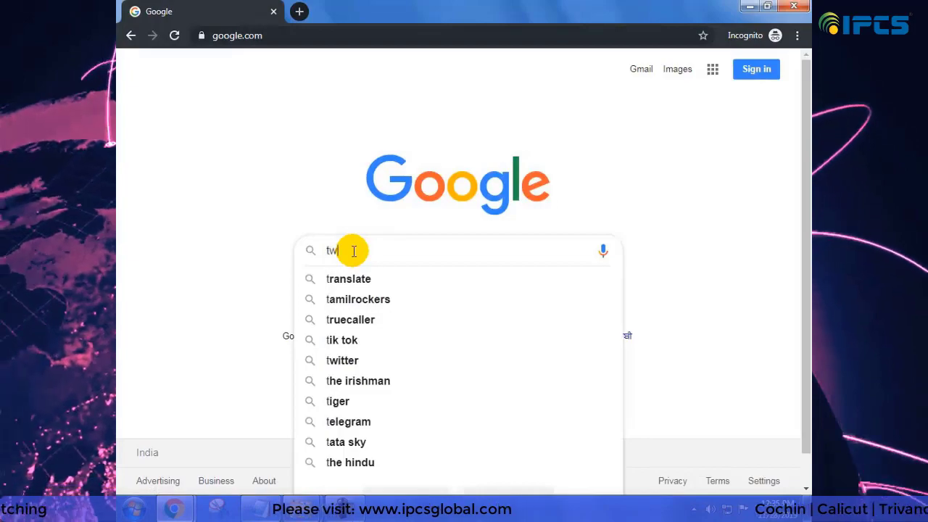
type("i")
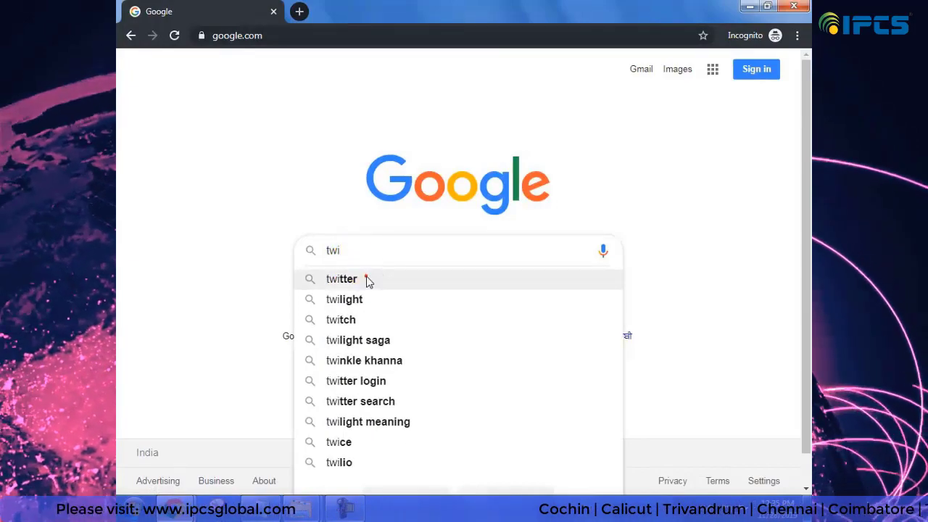
left_click(366, 279)
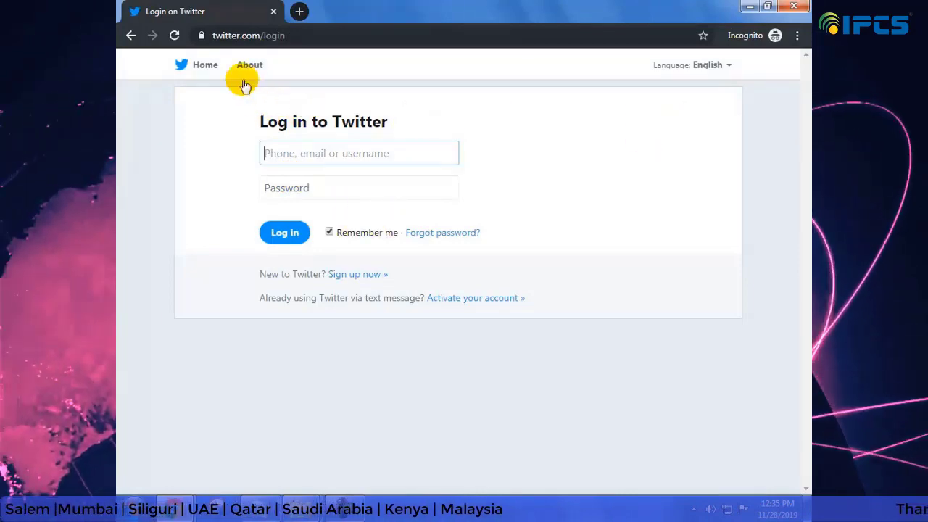
- Start a new Twitter account with the user's name and autofilled Gmail address
left_click(359, 280)
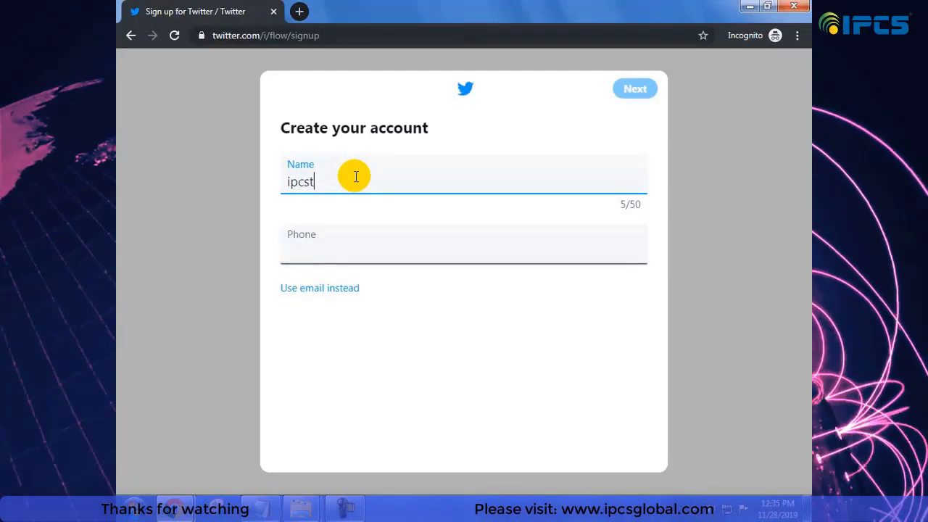
type("rial")
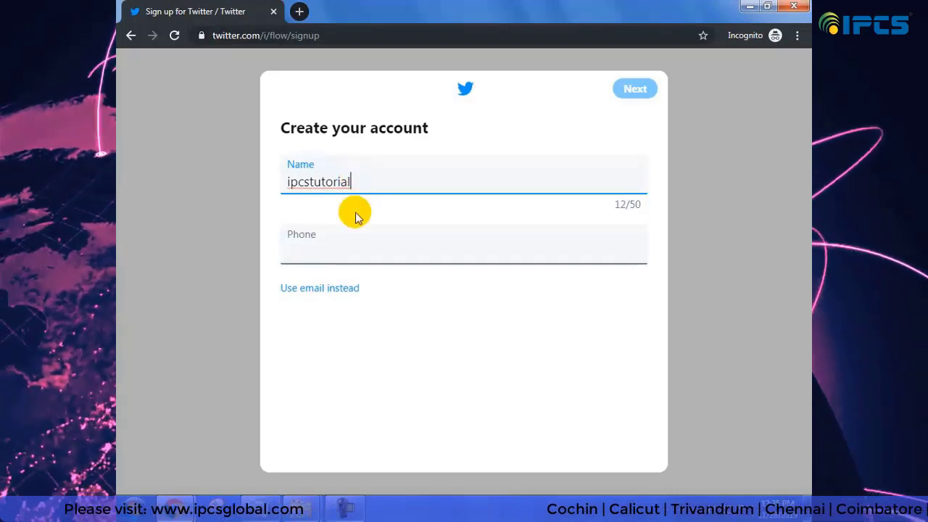
left_click(322, 243)
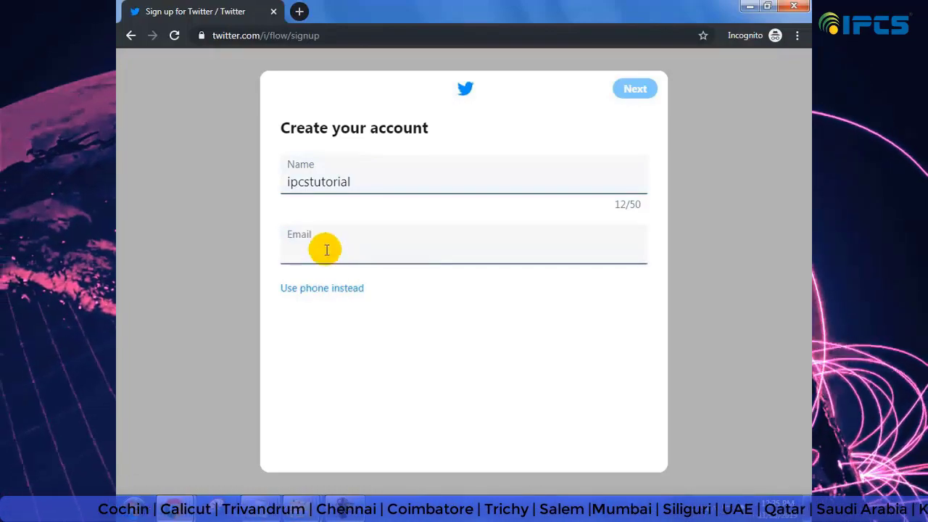
left_click(323, 247)
left_click(331, 283)
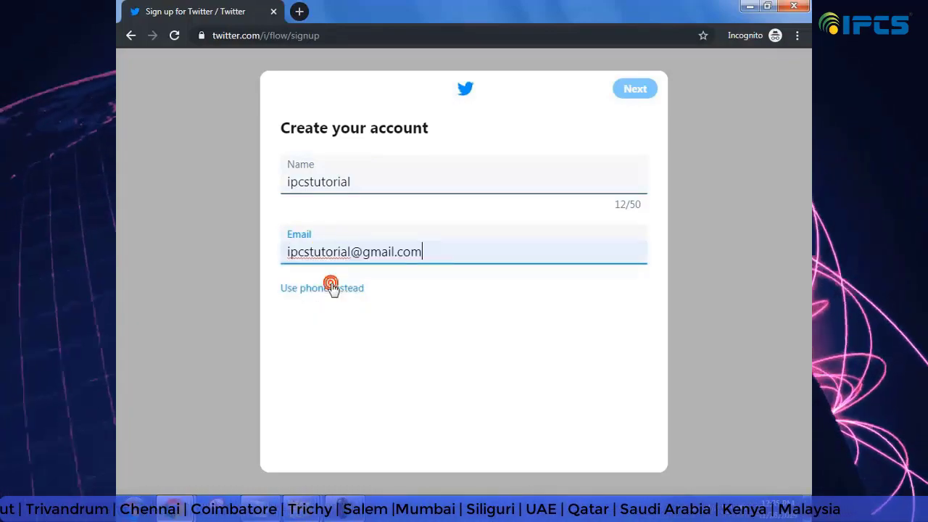
- Continue past the experience settings and submit the sign-up details
left_click(633, 92)
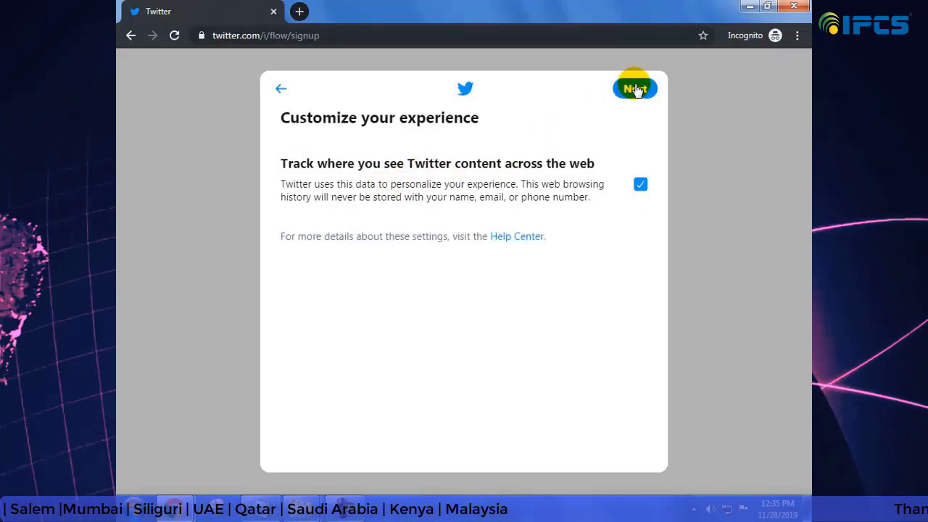
left_click(633, 91)
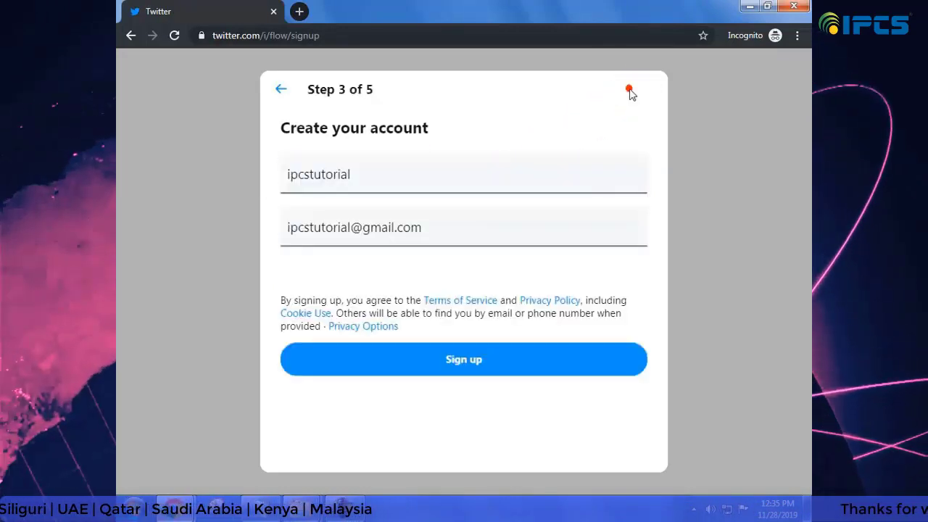
left_click(448, 363)
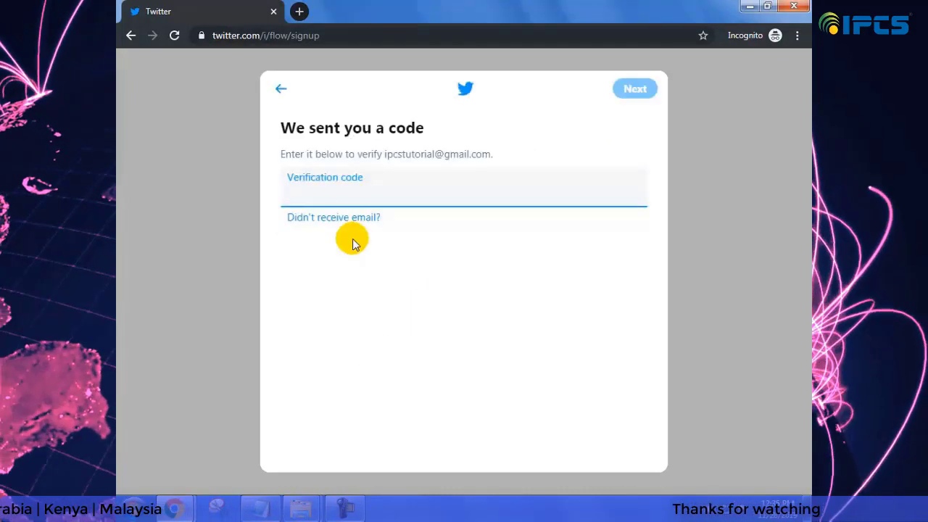
- Sign in to Gmail in a new tab with the account's email and password
left_click(299, 11)
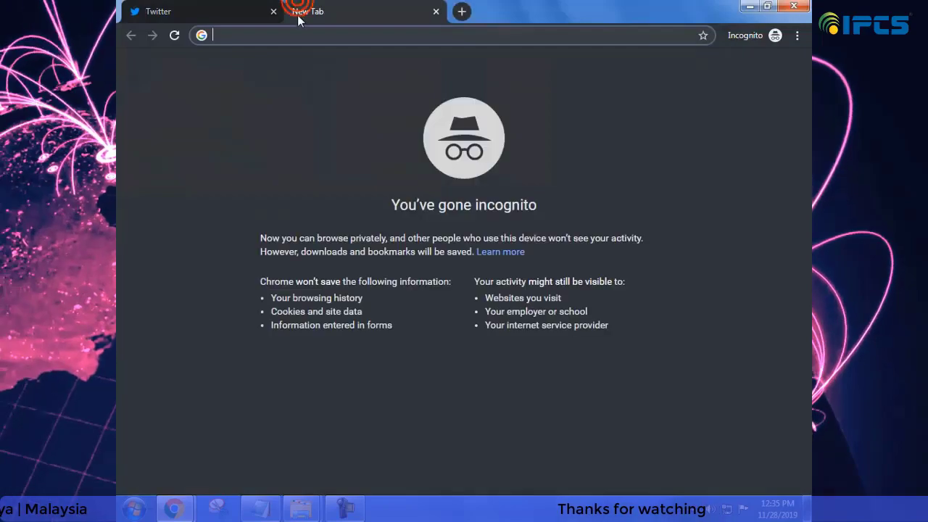
type("g")
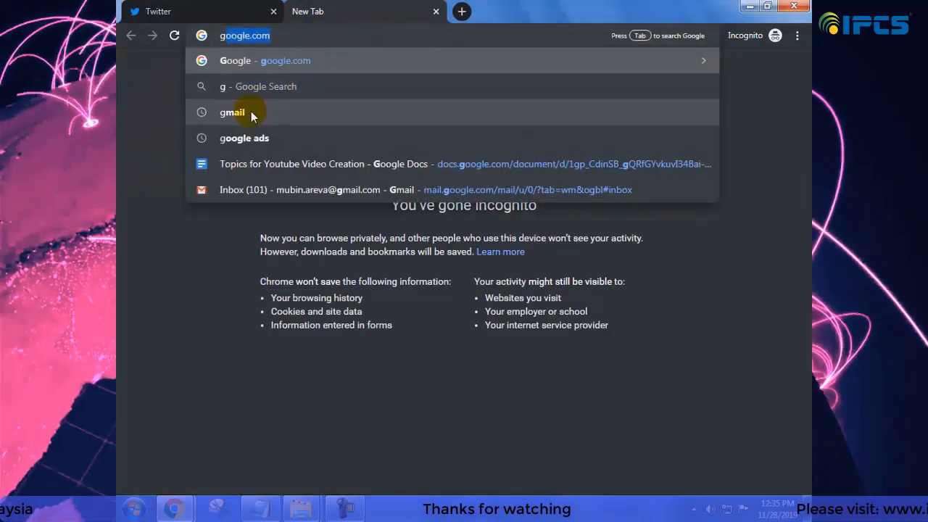
left_click(247, 118)
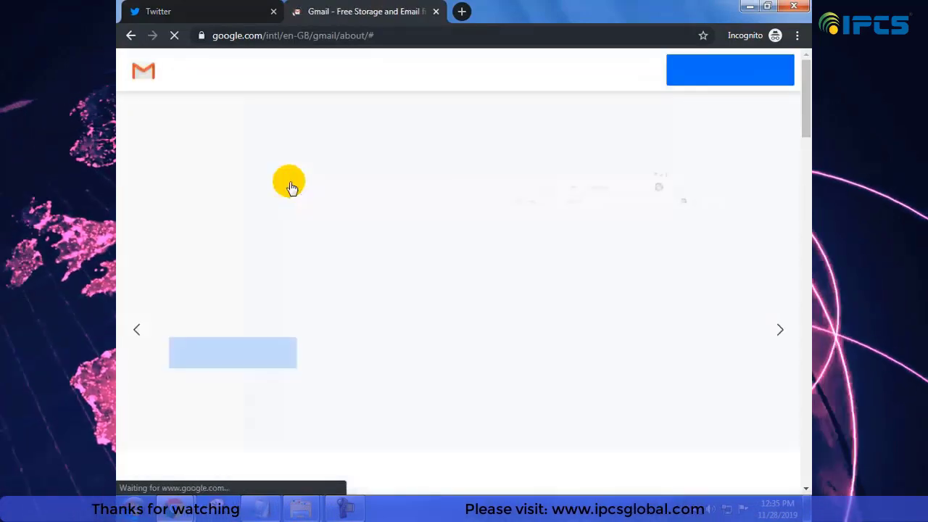
left_click(620, 79)
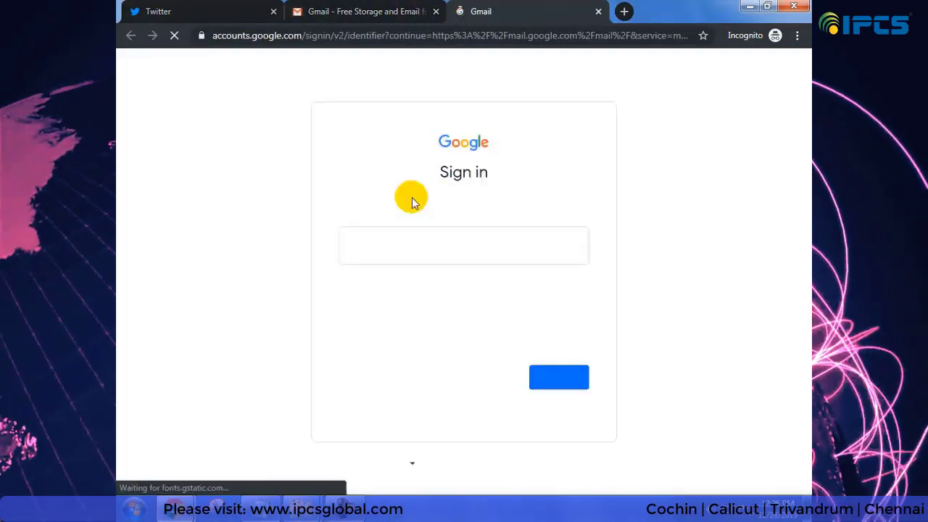
left_click(388, 245)
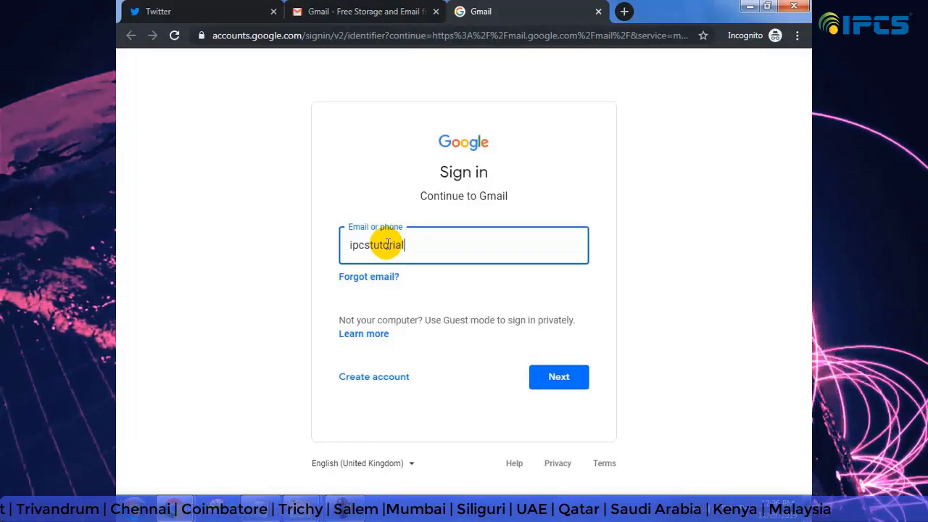
left_click(535, 385)
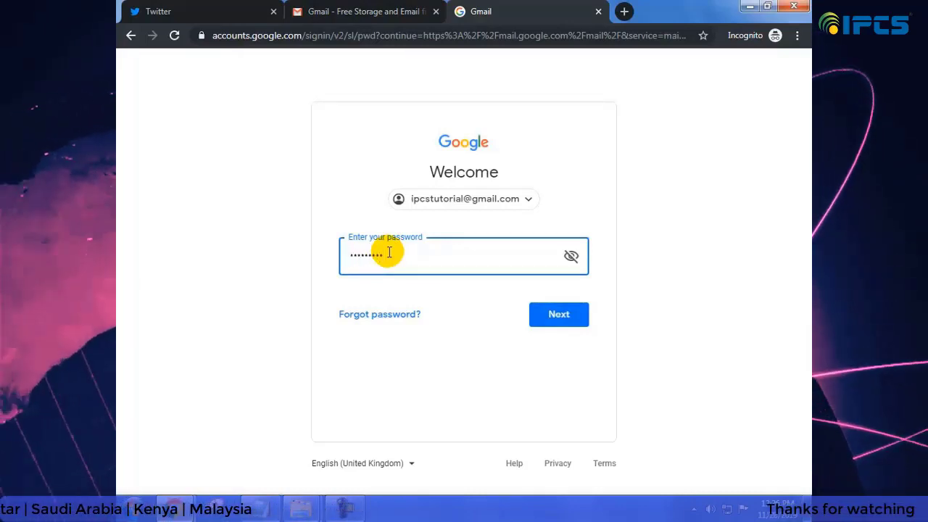
left_click(539, 321)
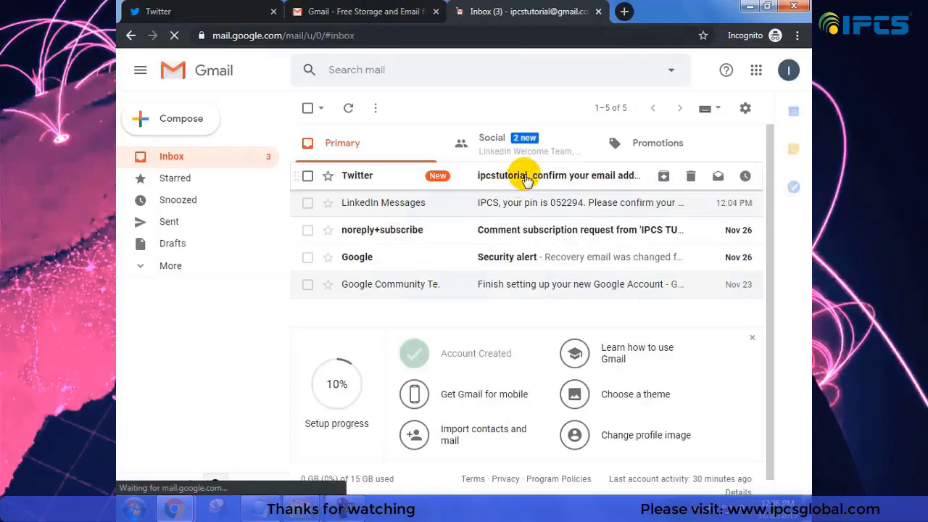
- Select the verification code in Twitter's confirmation email and return to the Twitter tab
left_click(528, 179)
scroll(506, 239, "down", 1)
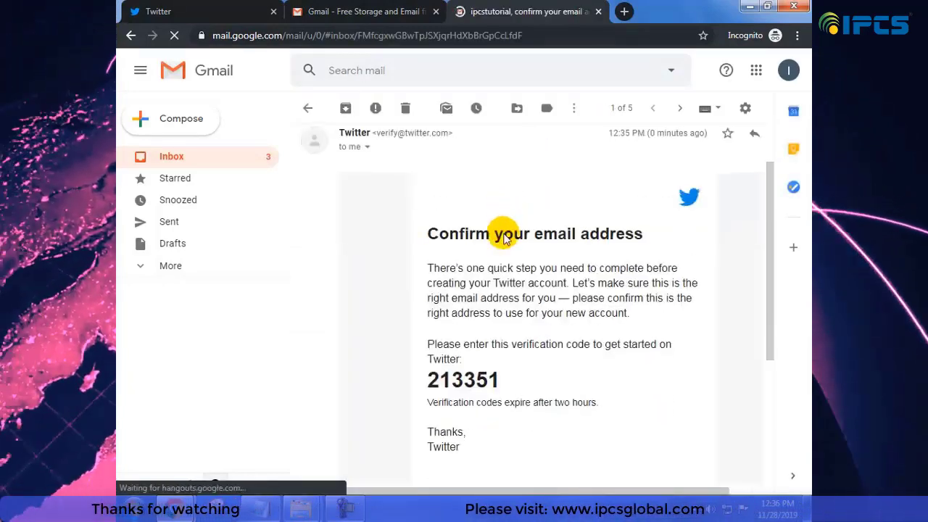
scroll(500, 312, "down", 2)
left_click_drag(500, 247, 428, 244)
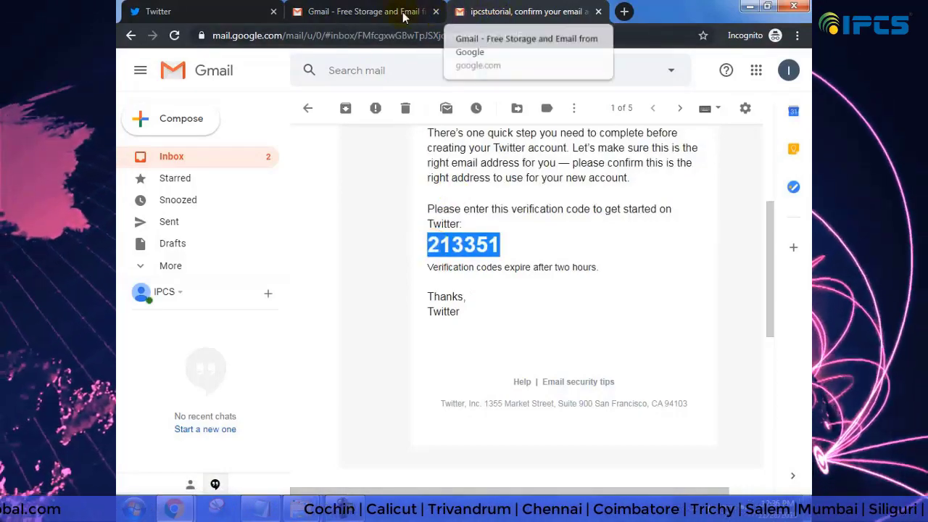
left_click(212, 12)
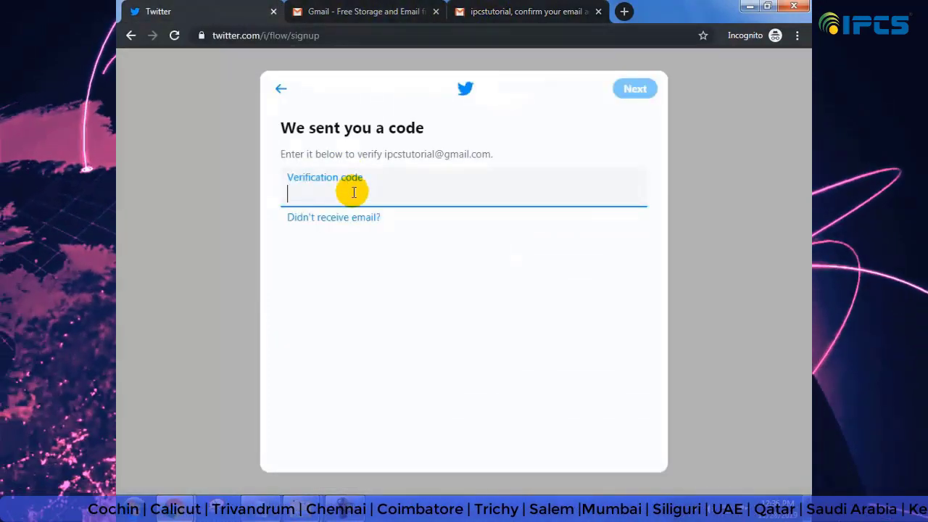
- Submit the verification code, set the account password, and start choosing a profile picture
left_click(635, 91)
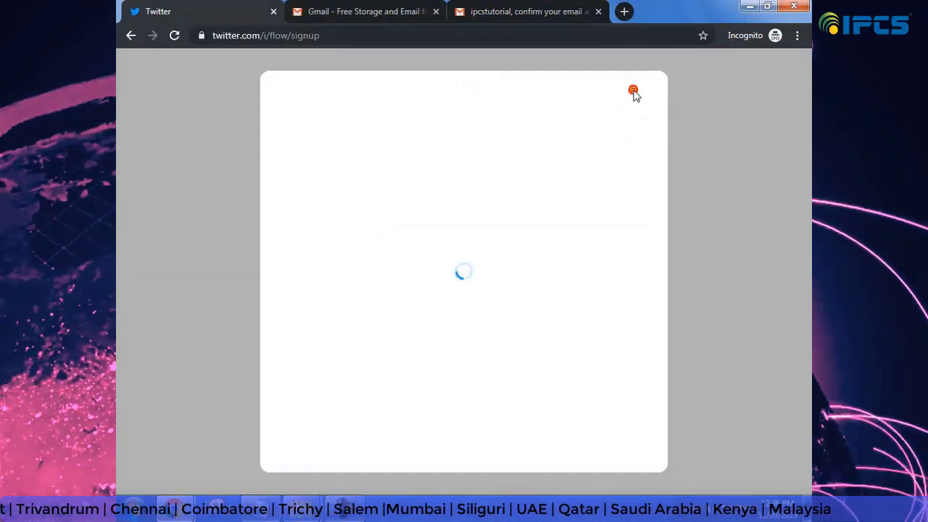
left_click(353, 182)
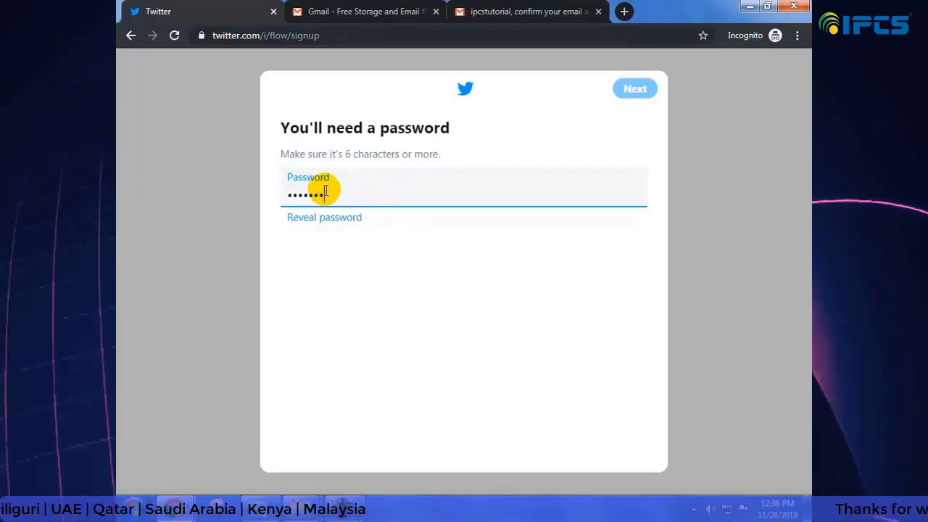
key("BackSpace")
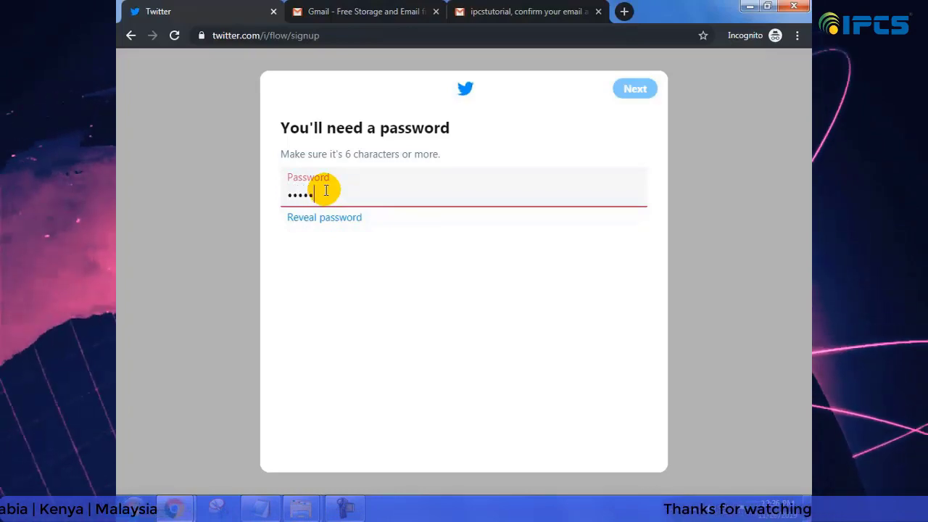
type("1")
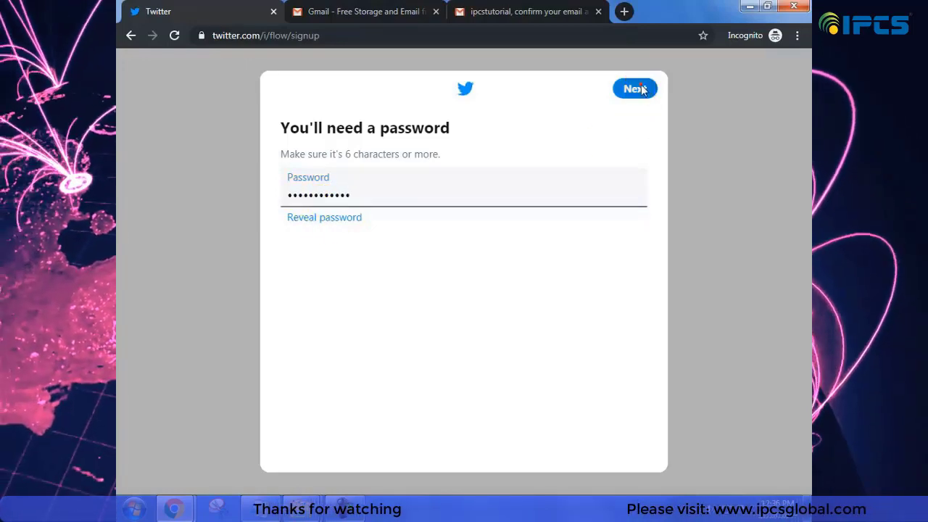
left_click(640, 86)
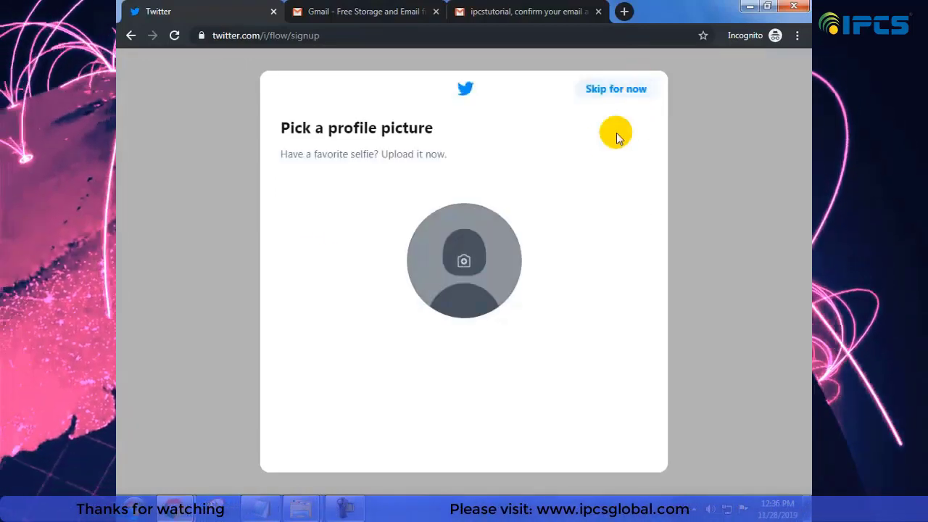
left_click(468, 270)
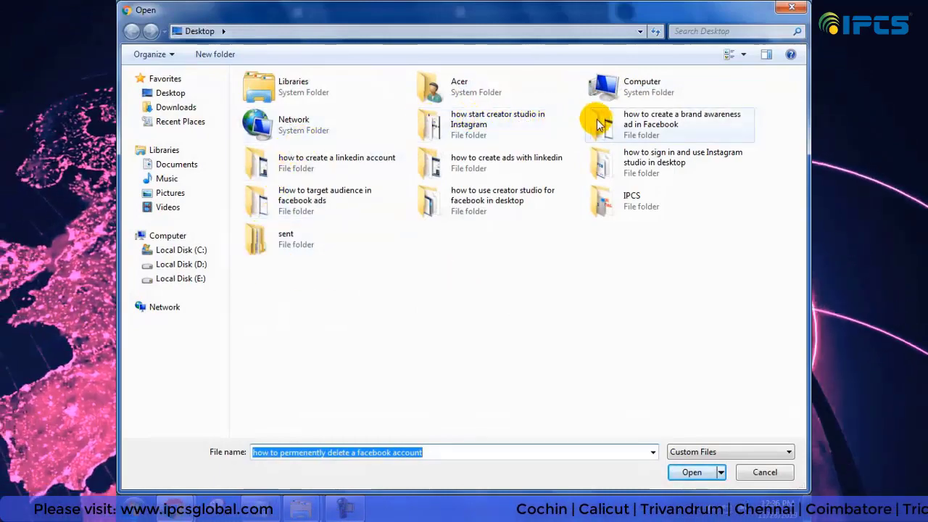
- Use maxresdefault from the IPCS folder as the profile picture and advance to the bio step
double_click(630, 212)
left_click(290, 208)
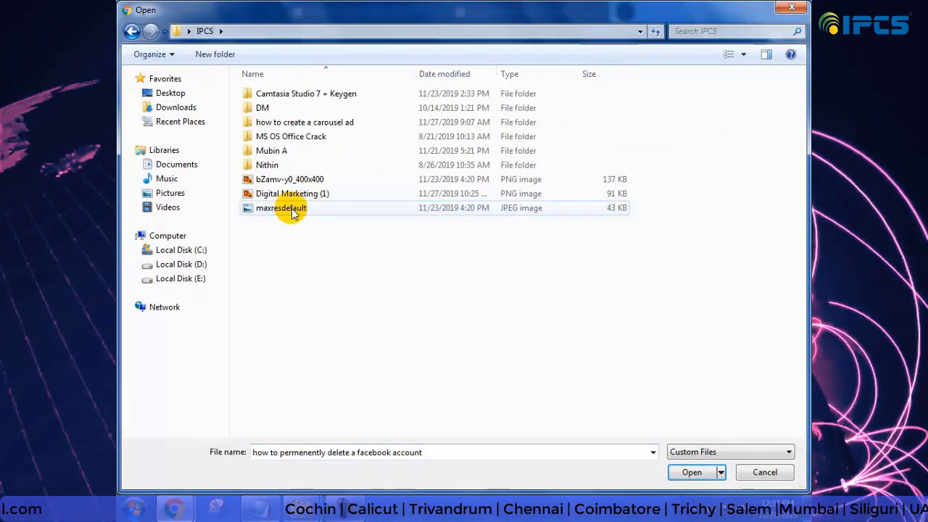
left_click(699, 475)
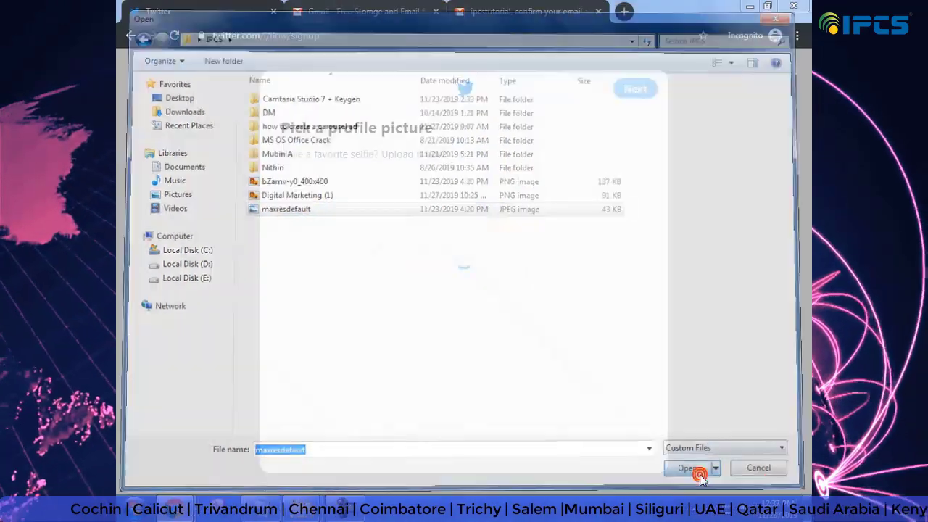
left_click(635, 90)
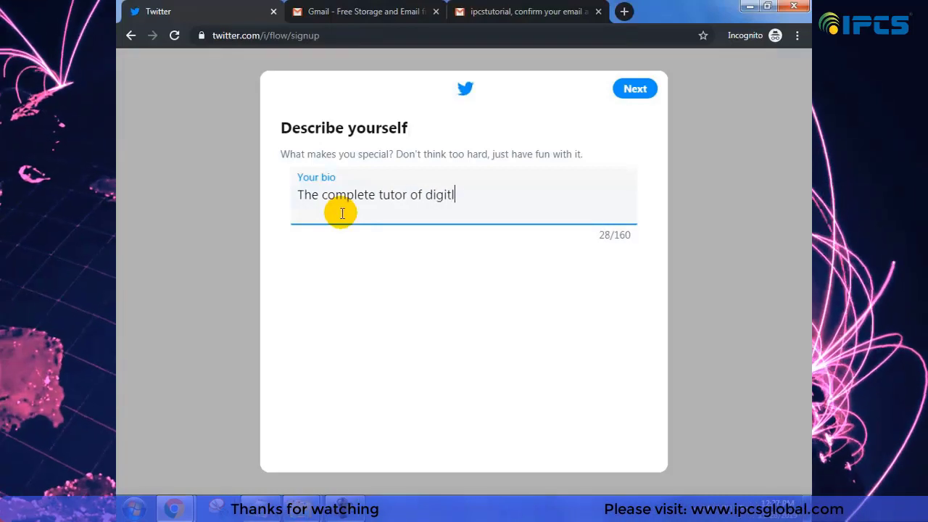
- Correct the bio to 'The complete tutor of digital marketing' and save it
key("BackSpace")
type("al ma")
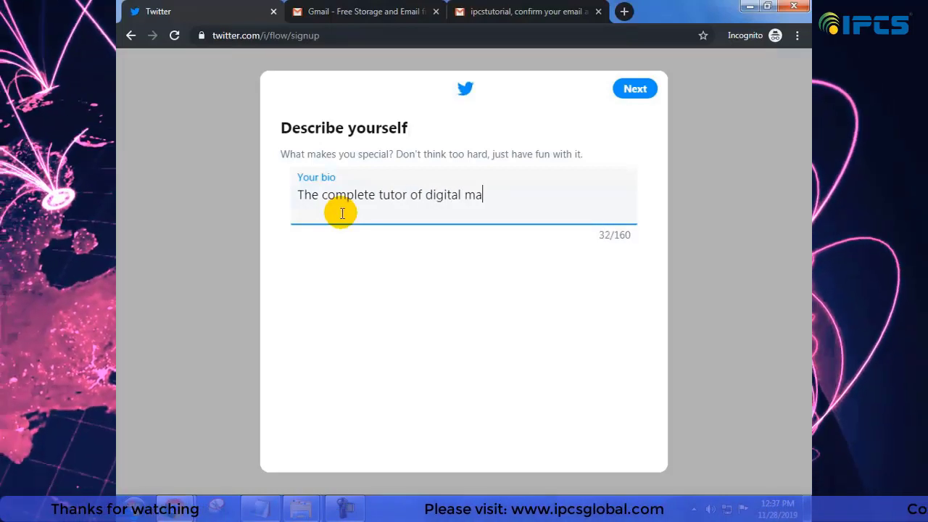
type("rketing")
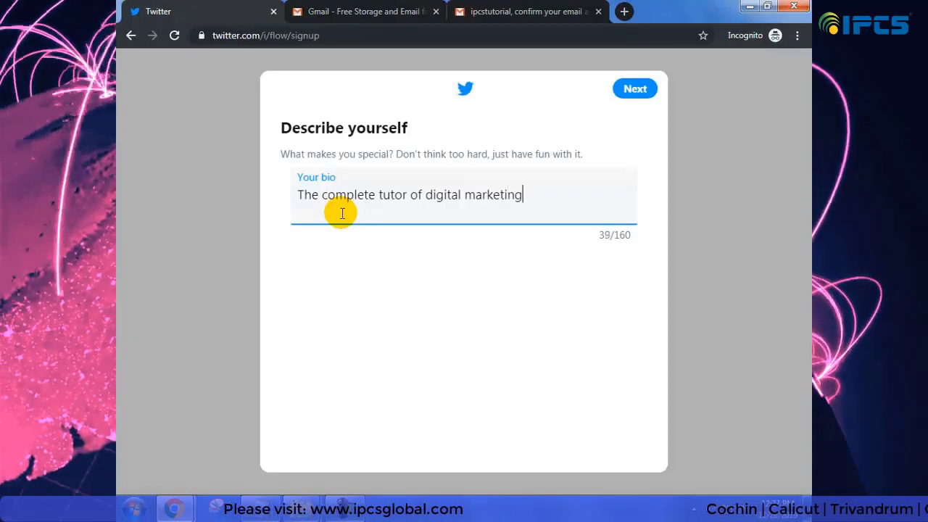
left_click(628, 89)
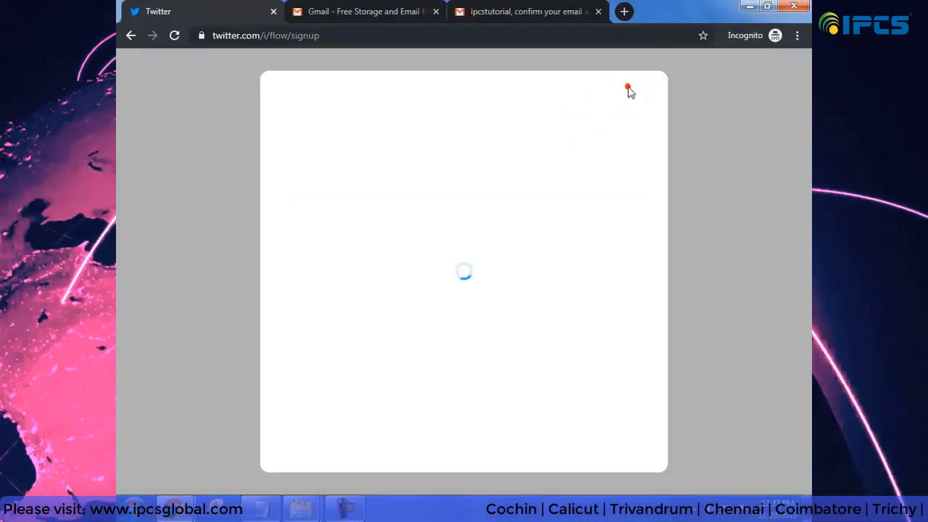
- Skip contacts, languages, follow suggestions and notifications to finish sign-up
scroll(532, 234, "down", 2)
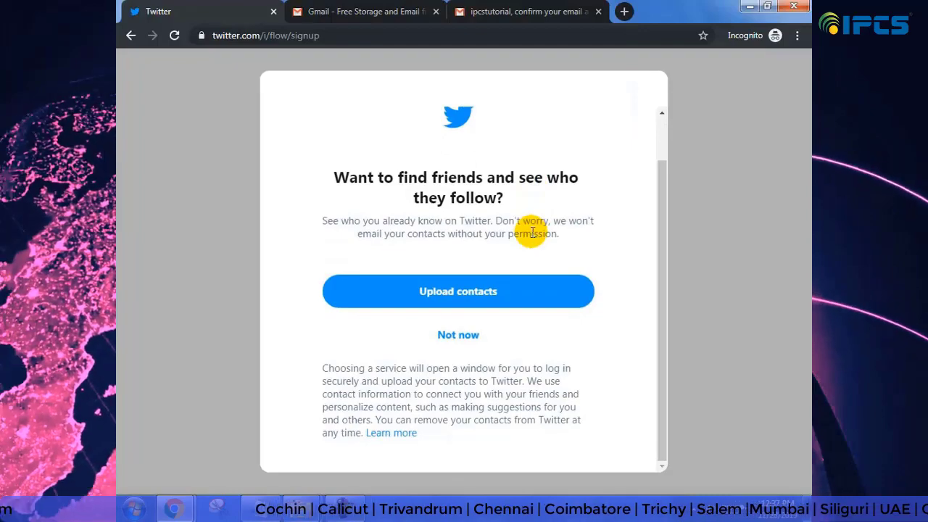
left_click(439, 345)
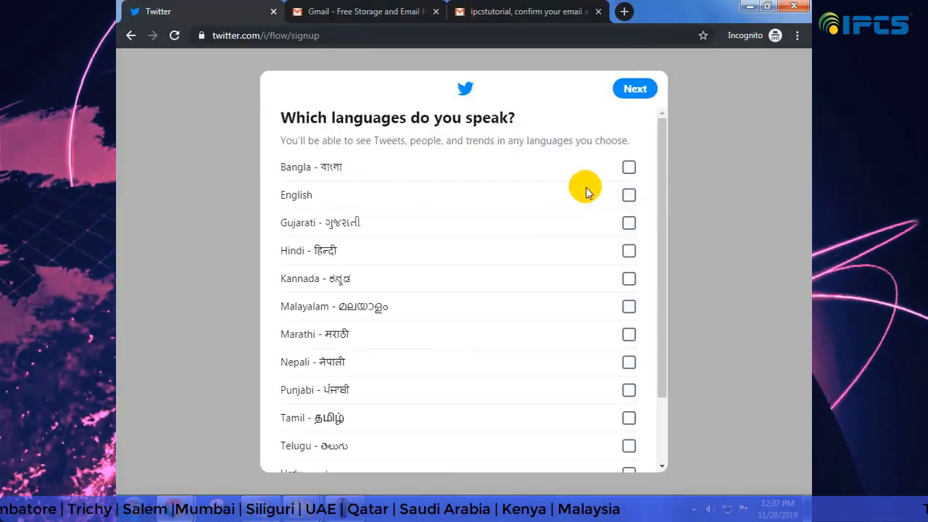
left_click(621, 89)
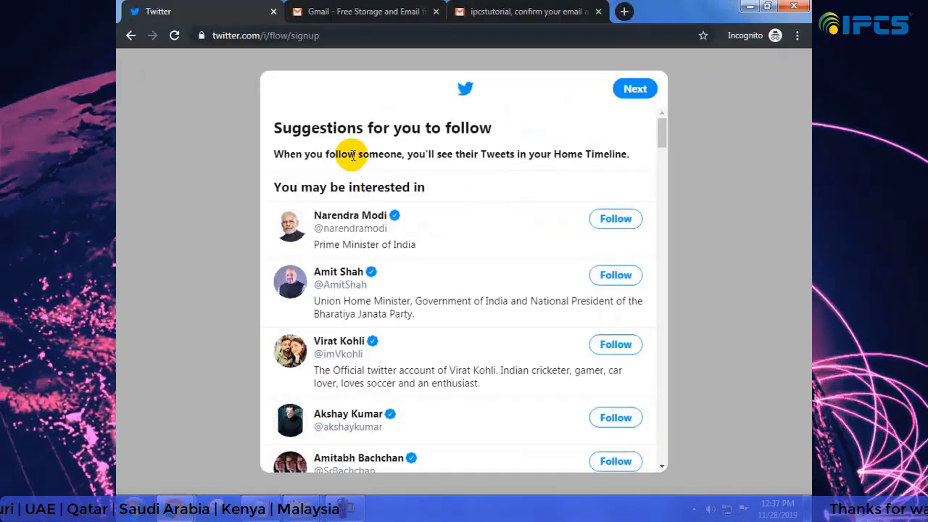
scroll(377, 319, "down", 8)
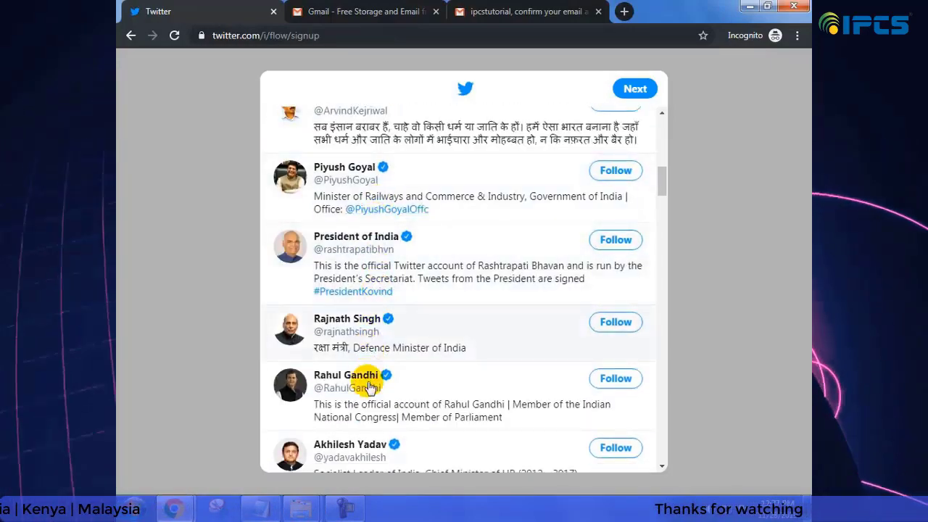
scroll(377, 435, "down", 4)
scroll(377, 424, "down", 3)
scroll(376, 424, "up", 10)
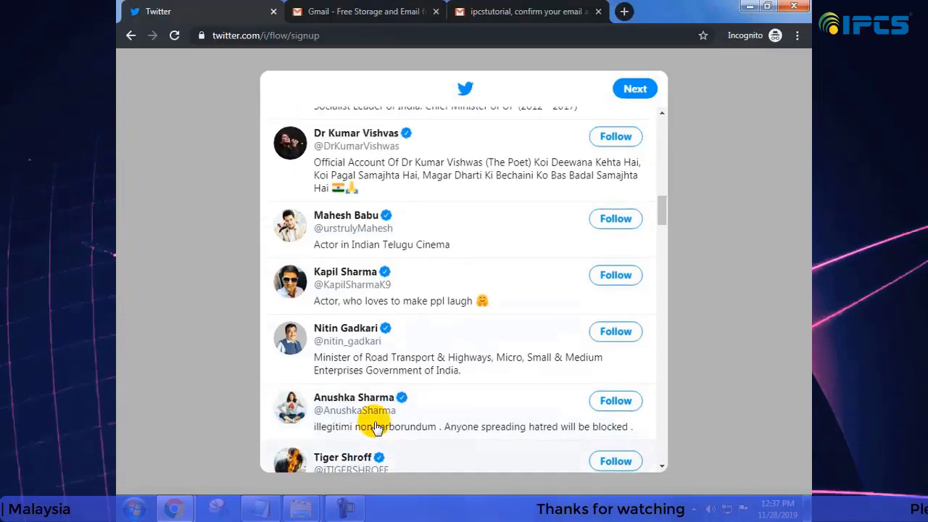
scroll(376, 420, "up", 5)
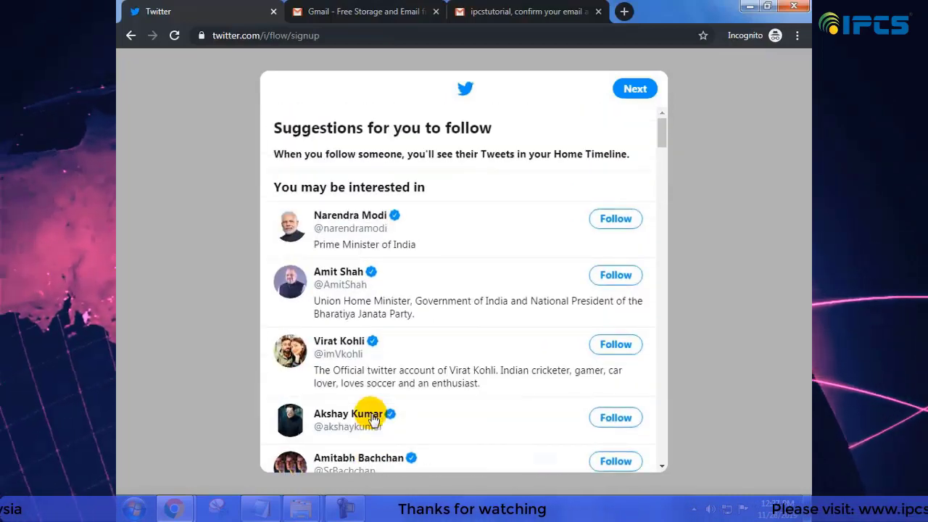
left_click(637, 90)
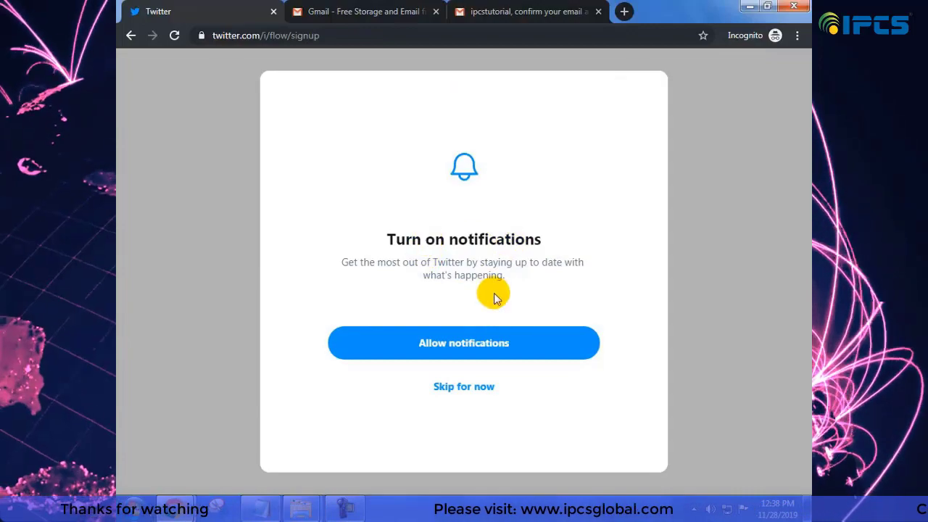
left_click(462, 389)
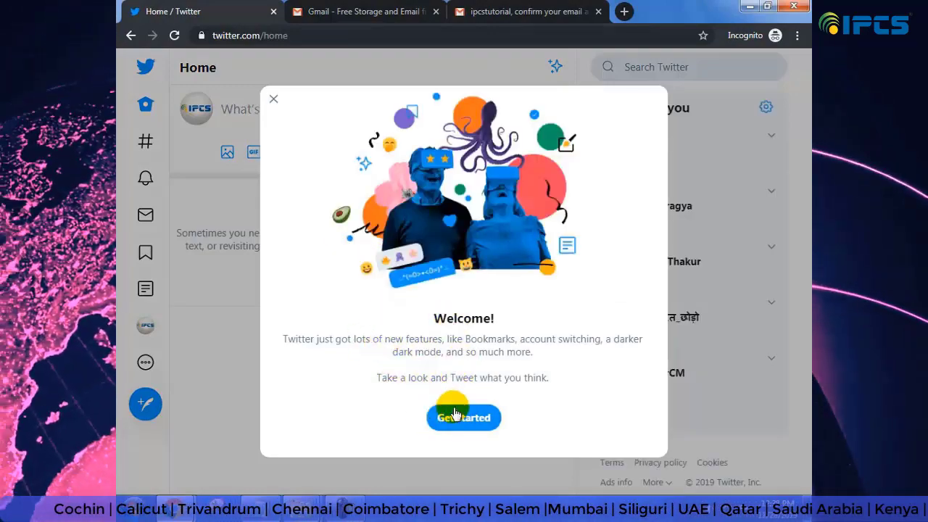
- Preview the Dim and Lights out themes, keep the Default background, and continue to Home
left_click(461, 418)
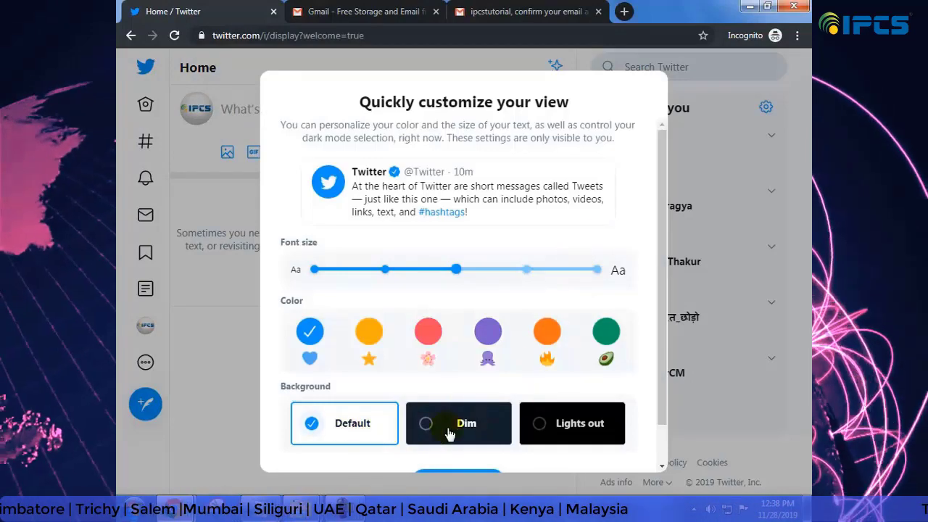
left_click(458, 432)
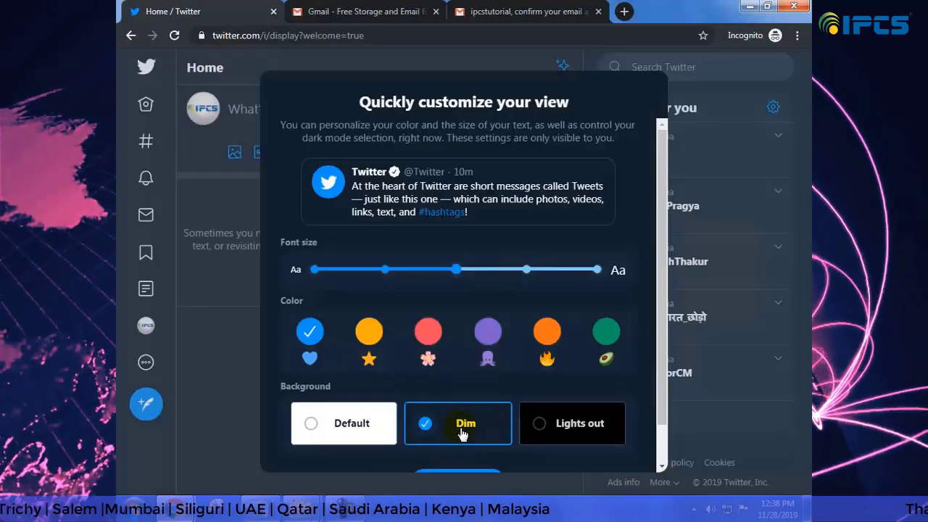
left_click(549, 428)
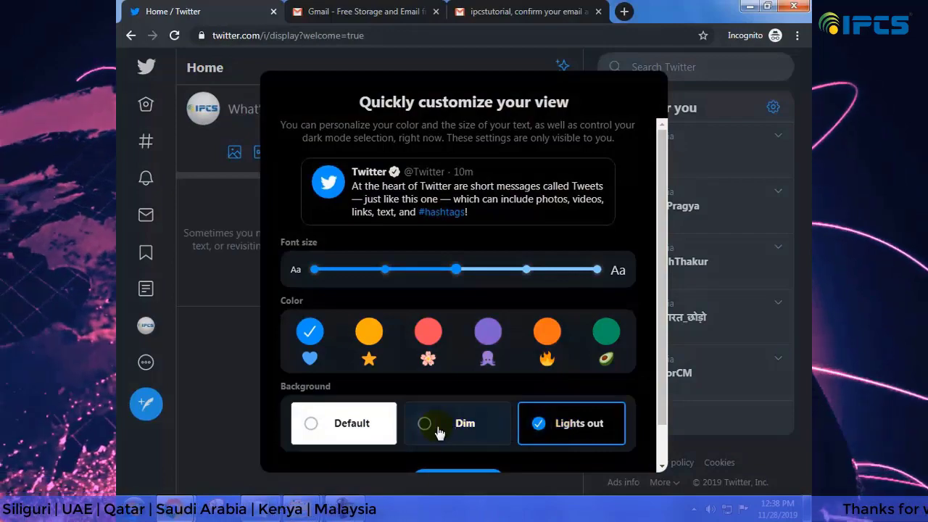
left_click(353, 426)
scroll(517, 334, "down", 1)
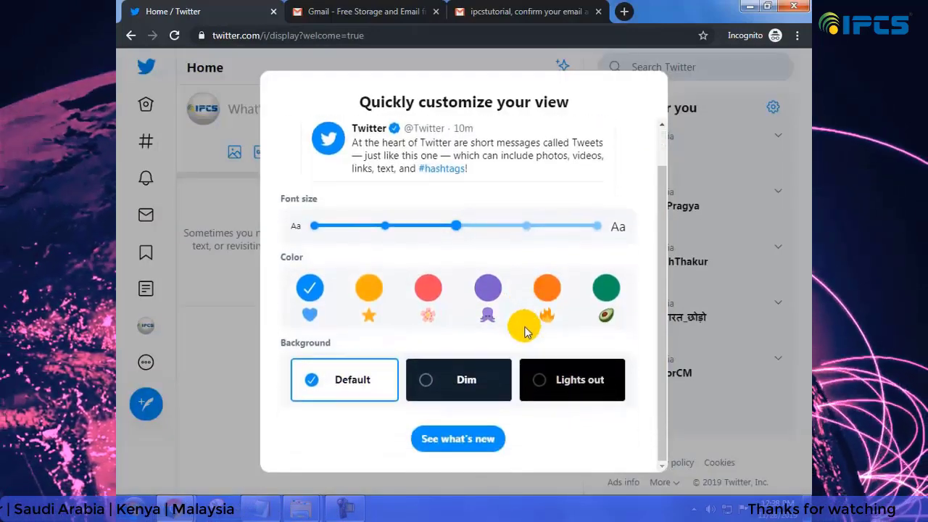
left_click(447, 440)
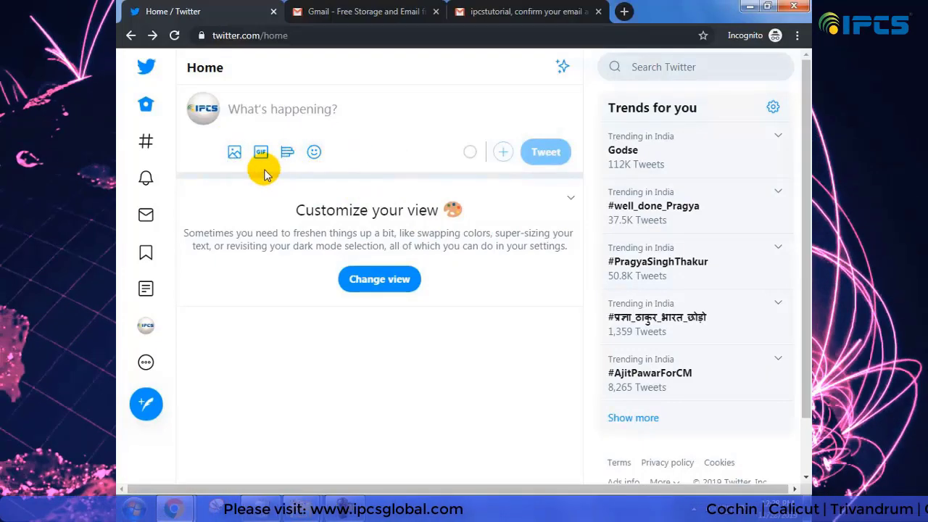
- Attach the maxresdefault image to a new tweet
left_click(259, 108)
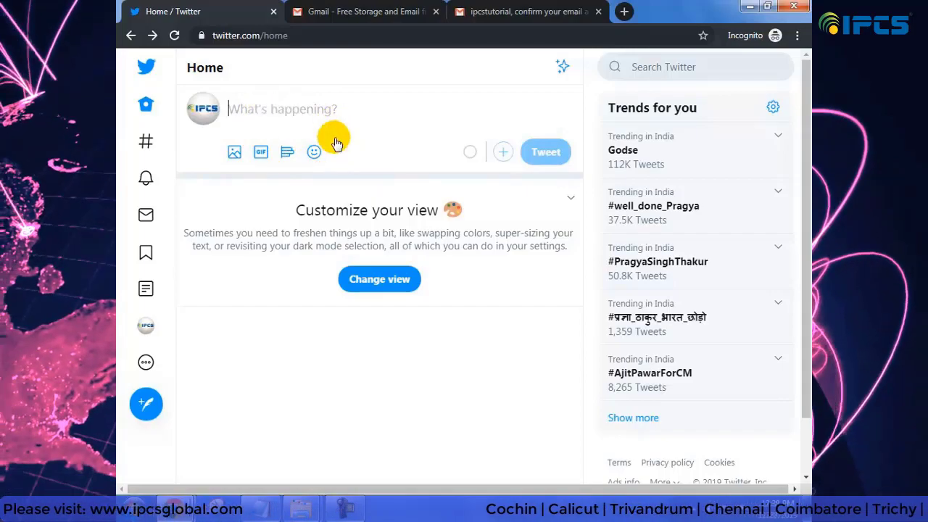
left_click(234, 152)
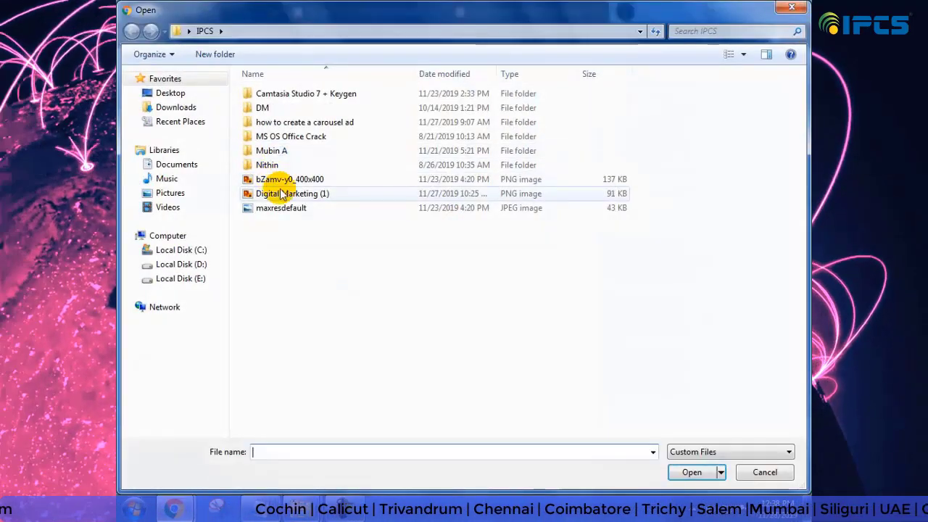
left_click(282, 207)
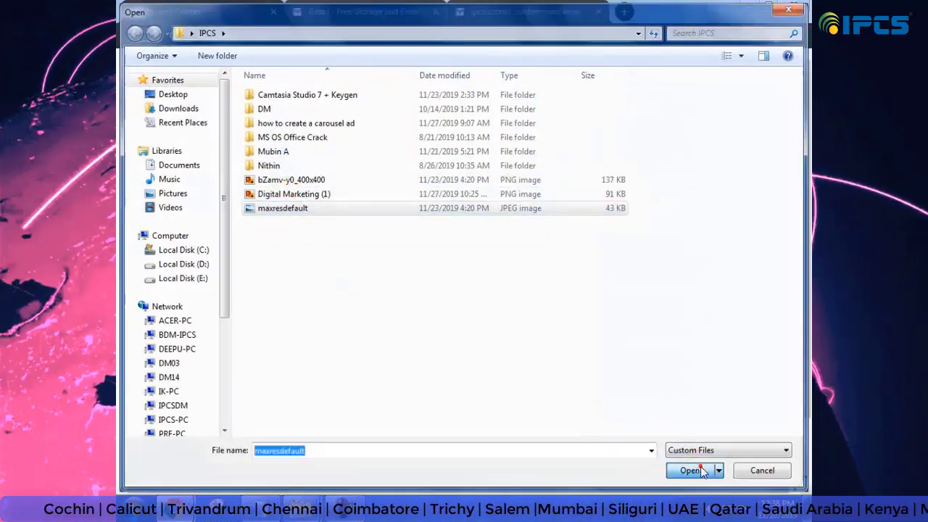
left_click(690, 471)
- Write 'Learn Digital Marketing with IPCS Digital' and post the tweet
left_click(279, 110)
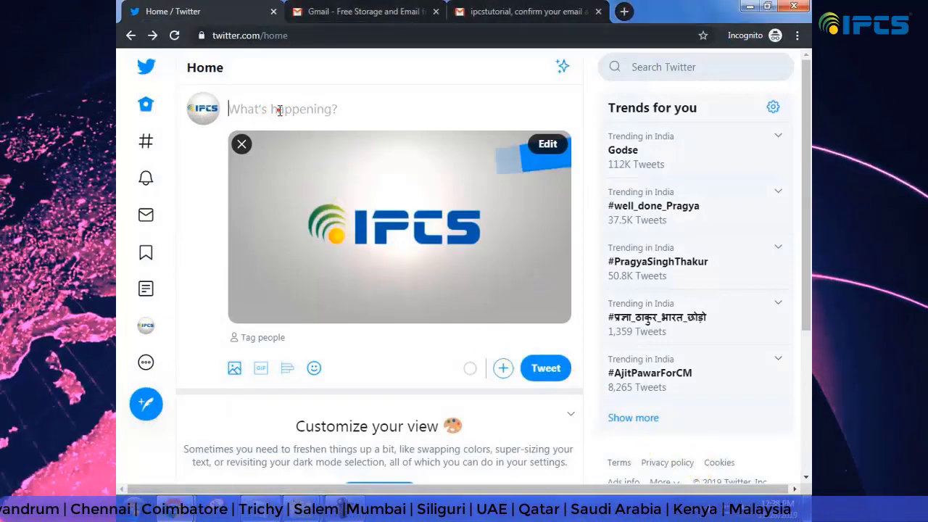
type("Lear")
type("n Digital Marketing with IPCS Digital")
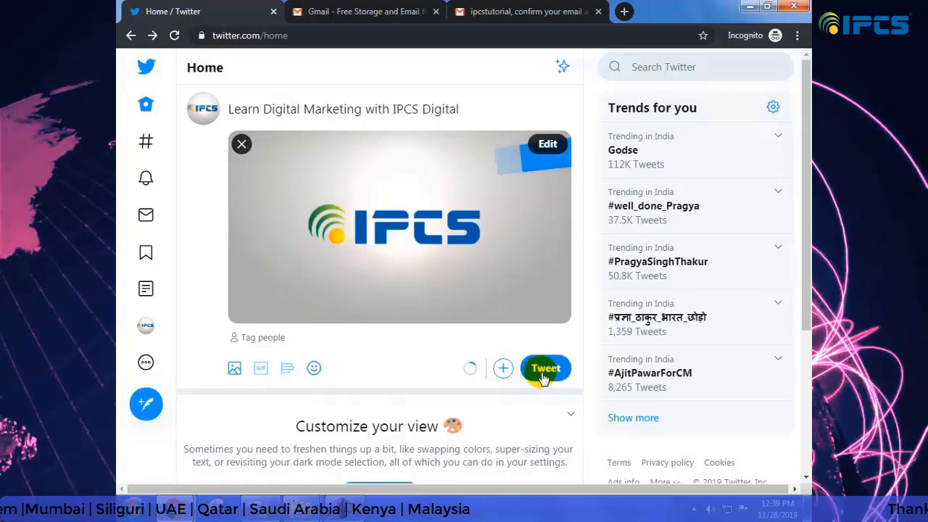
left_click(544, 371)
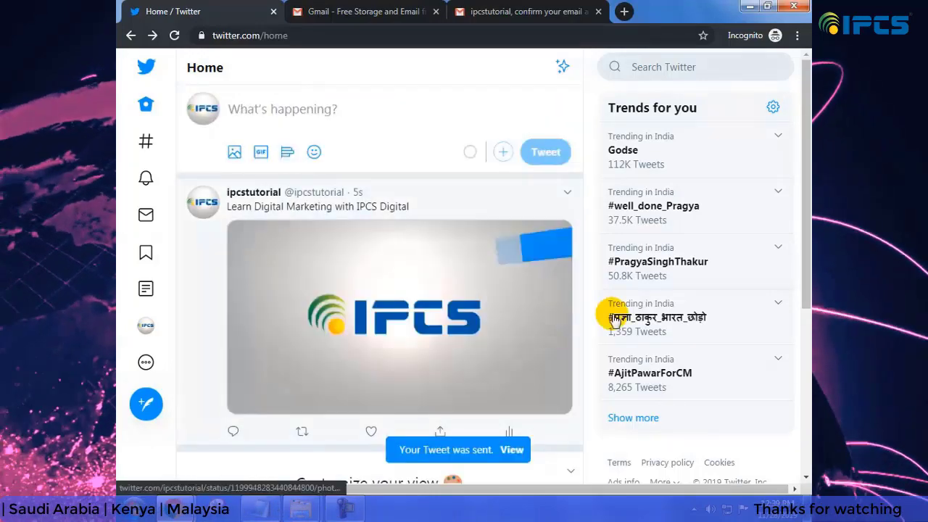
- Check the new tweet's analytics, view Notifications filtered to Mentions, then visit Explore
scroll(421, 313, "down", 3)
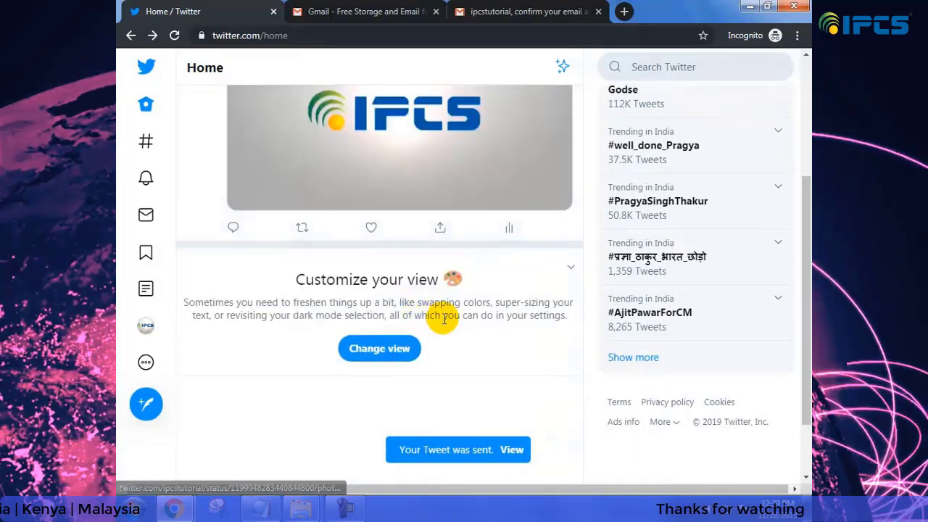
left_click(509, 229)
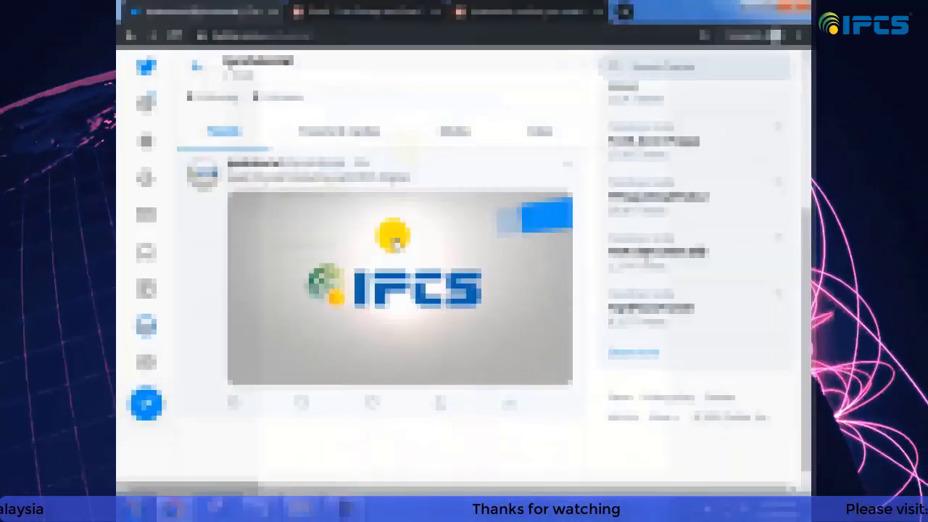
scroll(451, 156, "up", 3)
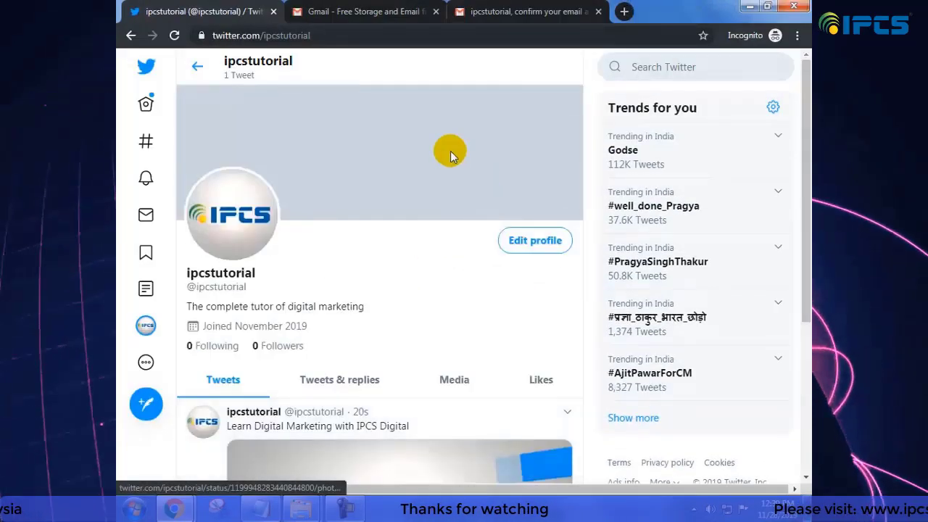
left_click(143, 180)
left_click(473, 101)
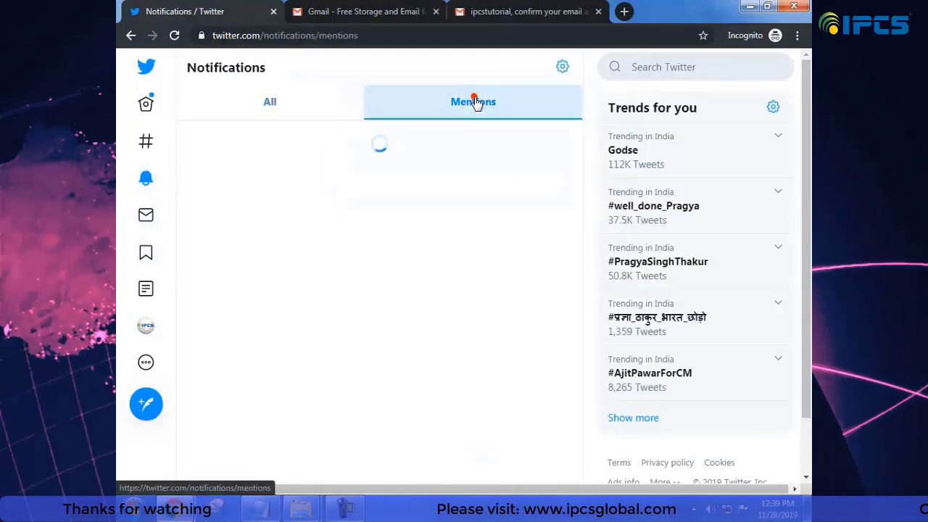
left_click(143, 142)
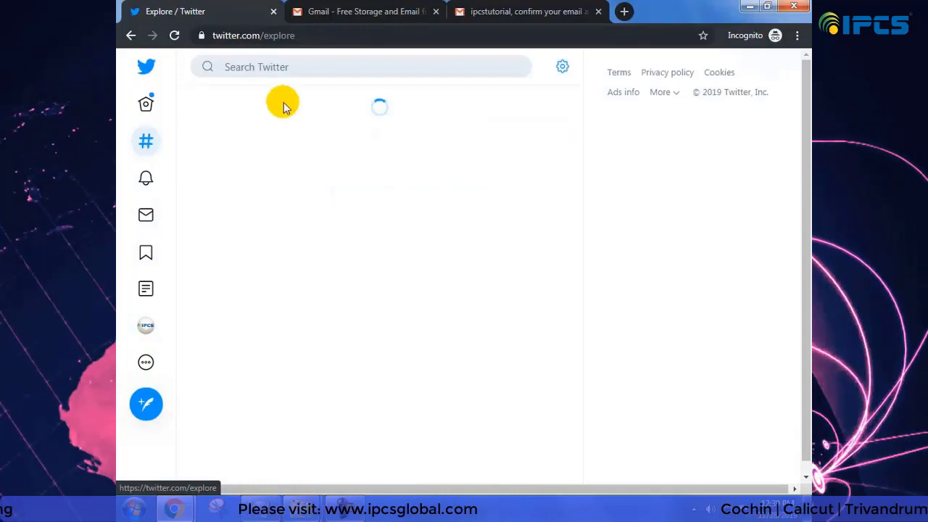